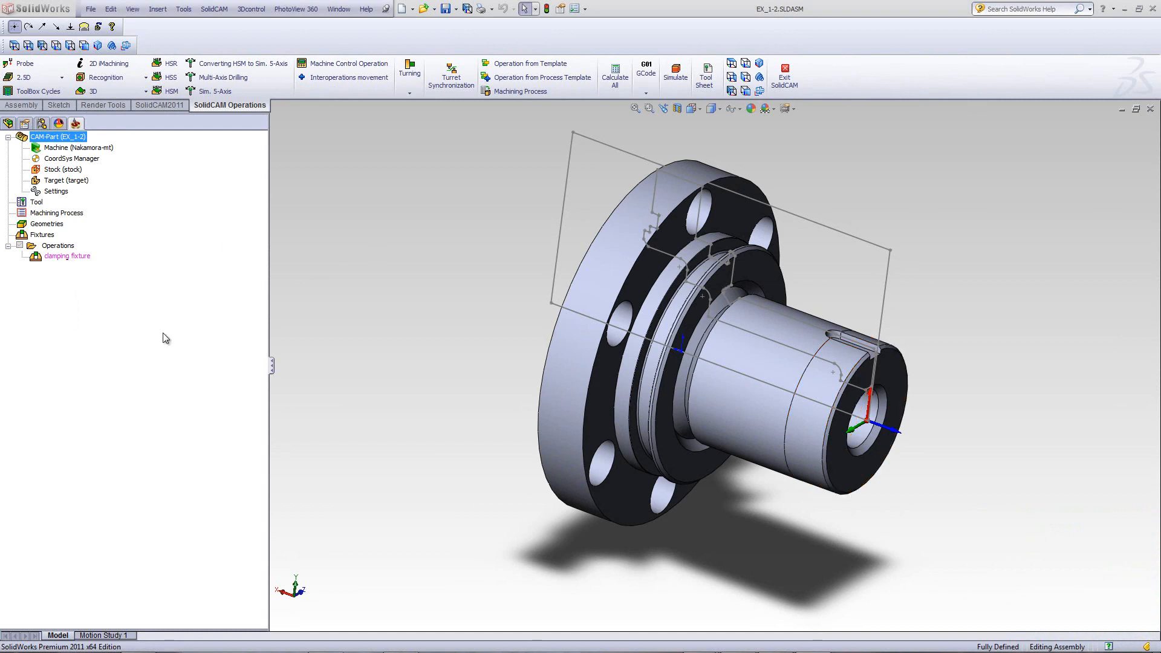
Step: Edit the clamping fixture and review its jaw height and step width values in Front view
{"action": "right_click", "coordinate": [54, 257]}
{"action": "left_click", "coordinate": [84, 266]}
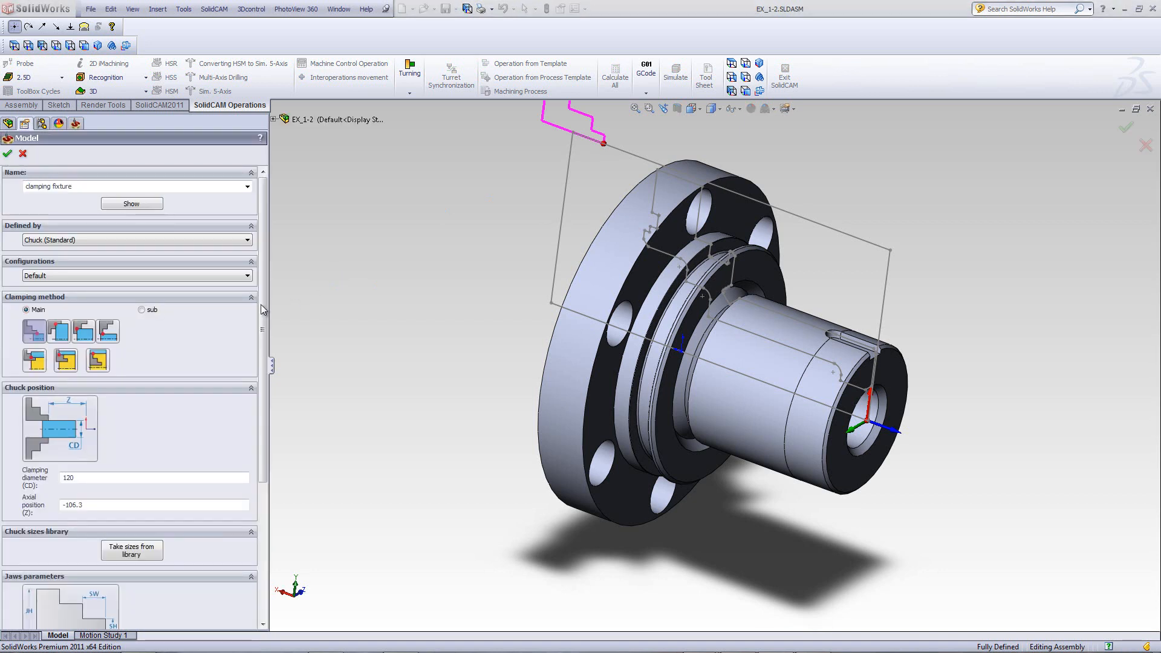
{"action": "left_click_drag", "start_coordinate": [263, 310], "coordinate": [275, 434]}
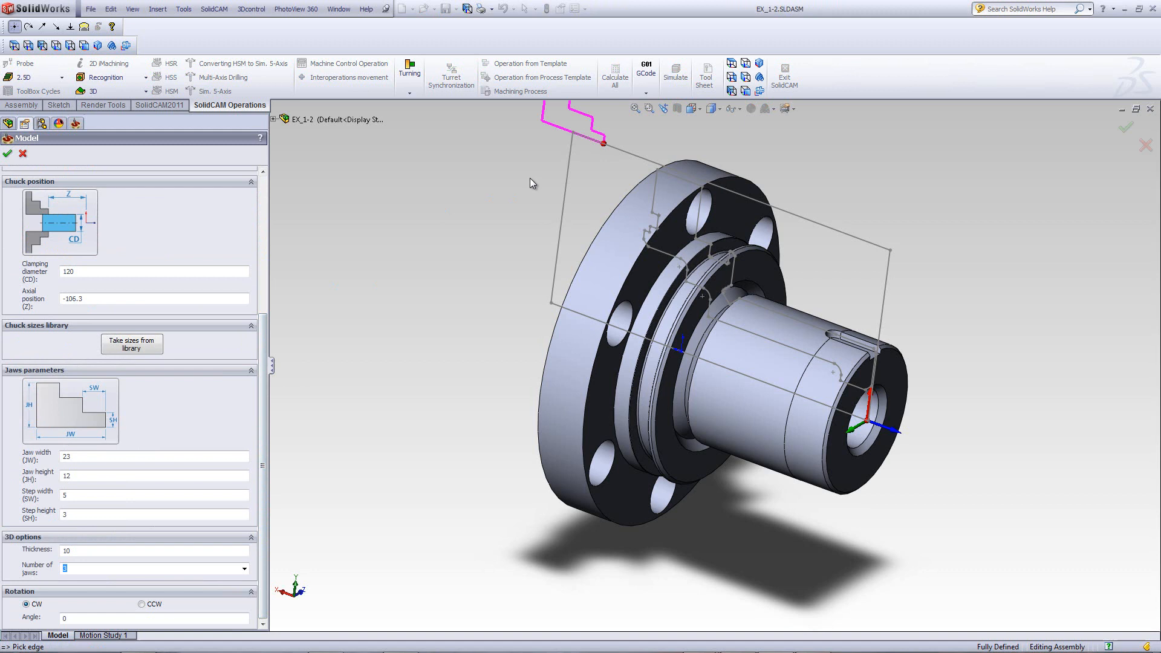
{"action": "left_click", "coordinate": [752, 109]}
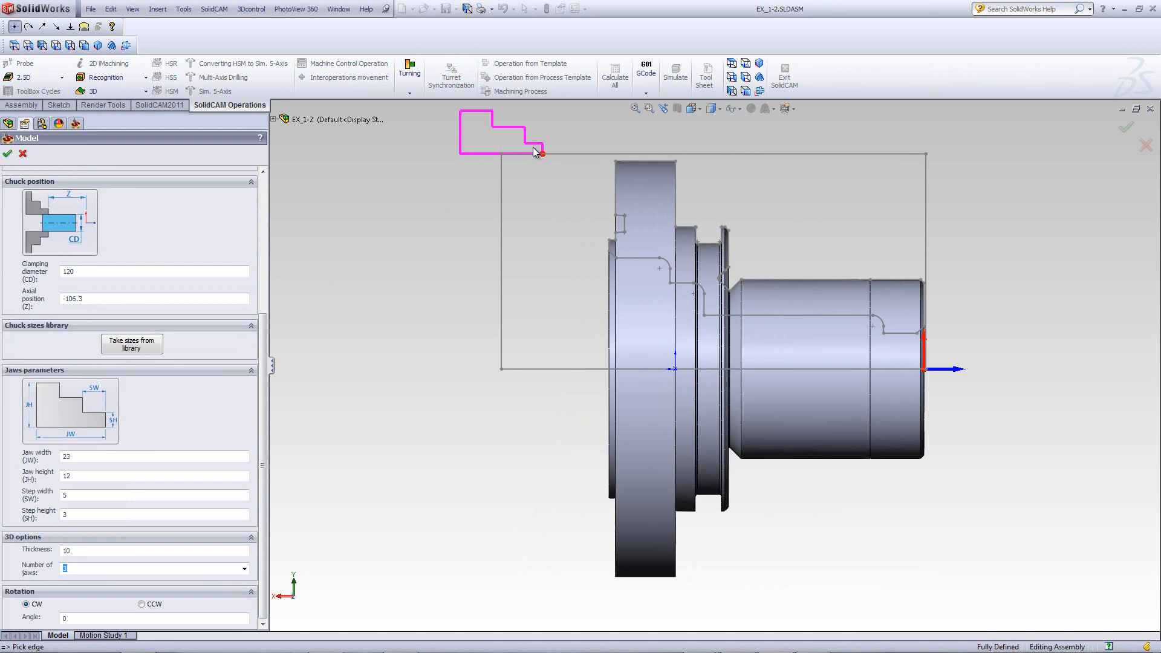
{"action": "left_click", "coordinate": [84, 476]}
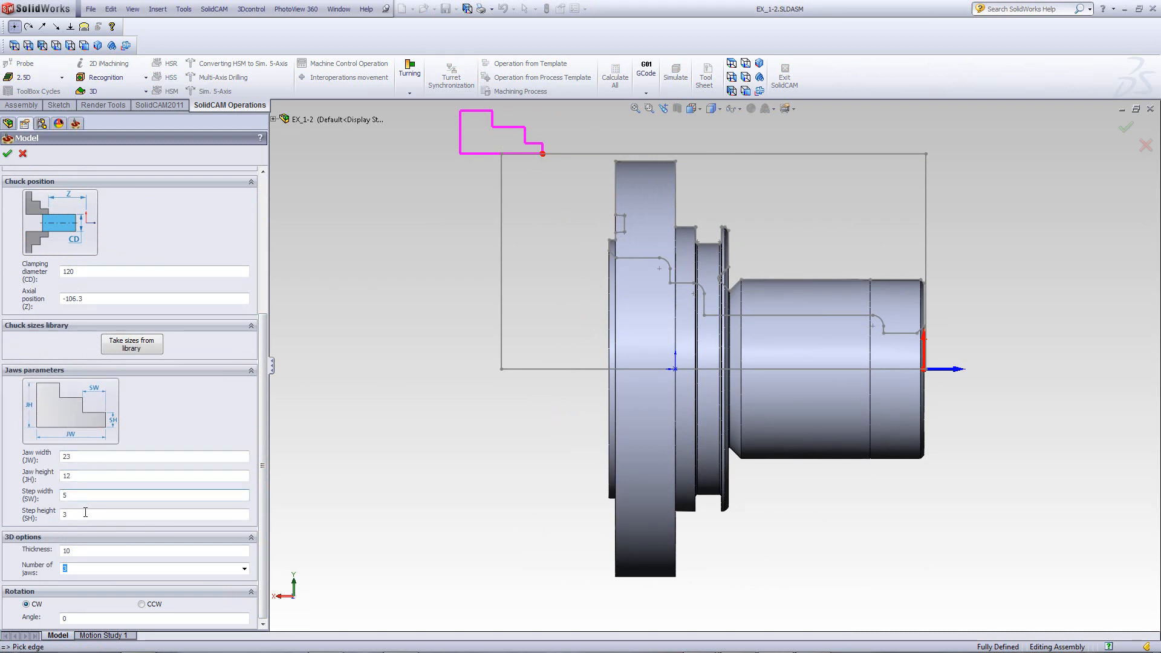
{"action": "left_click", "coordinate": [82, 494]}
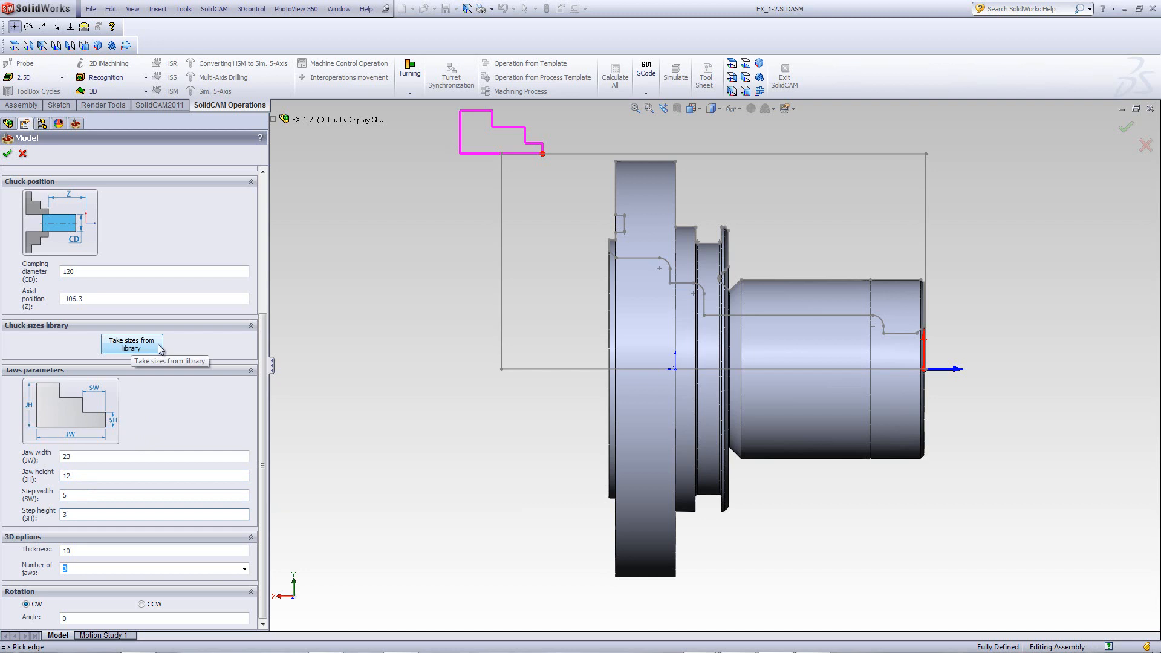
Step: From Take sizes from library, add a first preset Clamp with default 60/30/20/10 mm sizes
{"action": "left_click", "coordinate": [132, 349]}
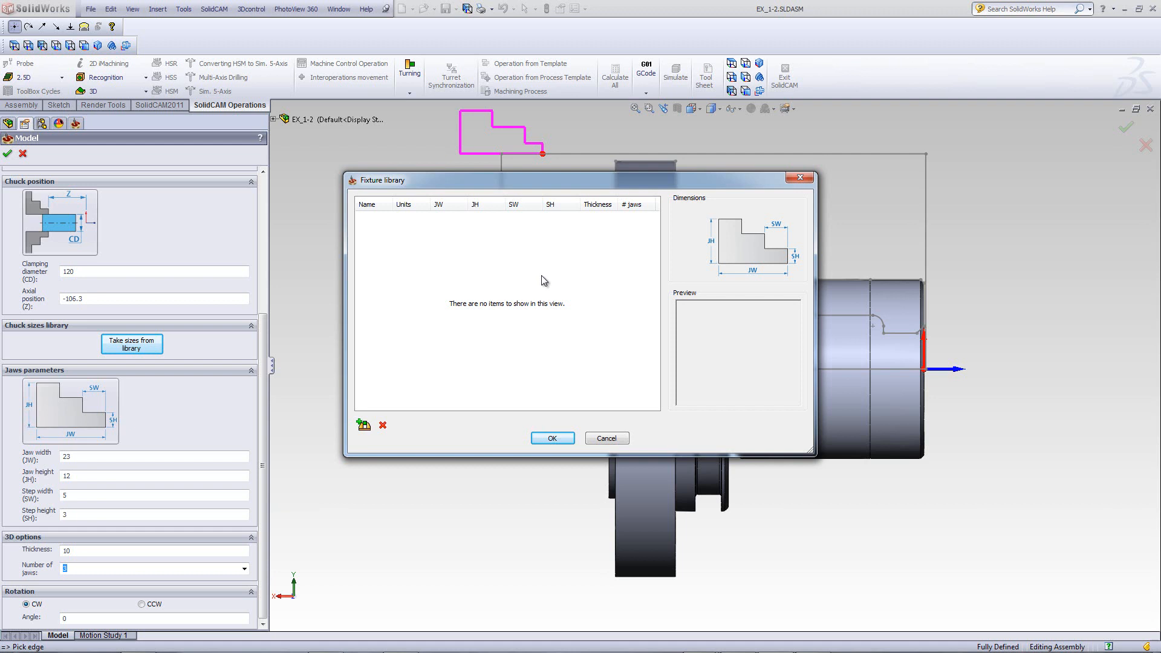
{"action": "left_click", "coordinate": [366, 427]}
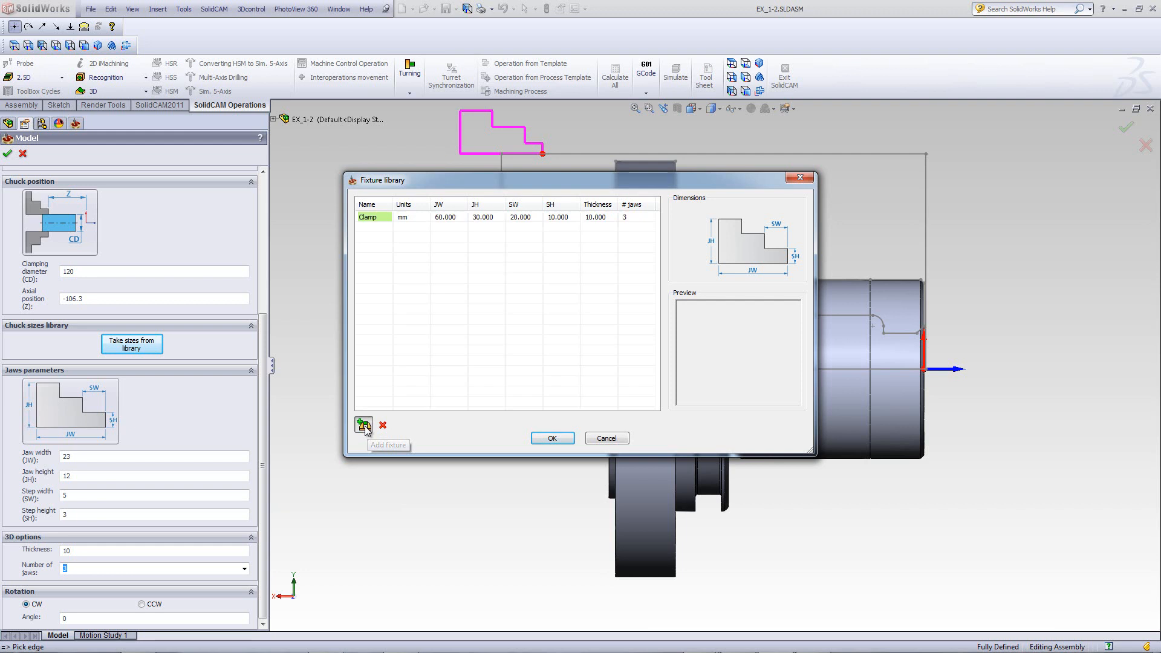
{"action": "left_click", "coordinate": [387, 221]}
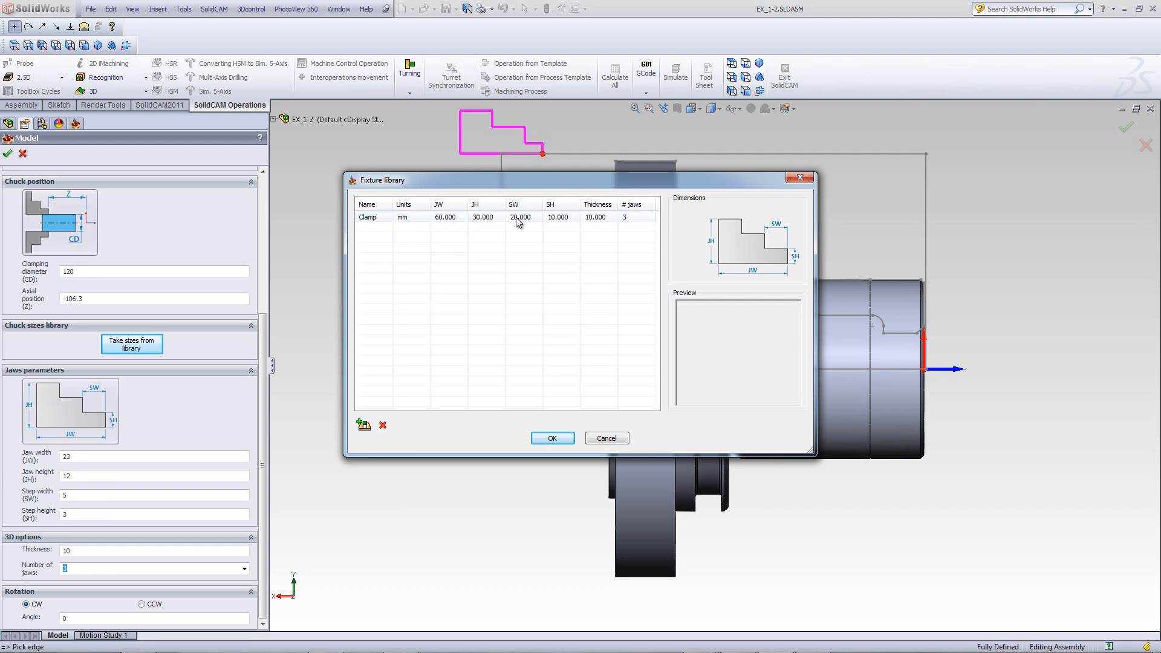
{"action": "left_click", "coordinate": [610, 221]}
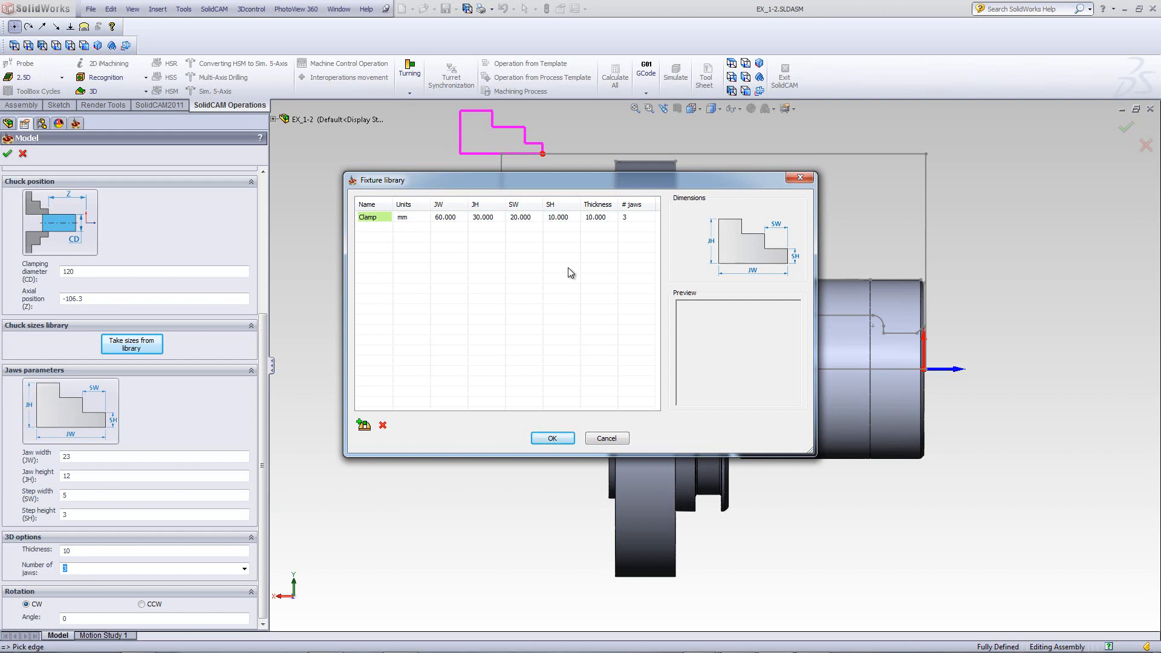
Step: Add preset Clamp1 with jaw width 80, jaw height 45 and step width 30
{"action": "left_click", "coordinate": [364, 426]}
{"action": "left_click", "coordinate": [444, 227]}
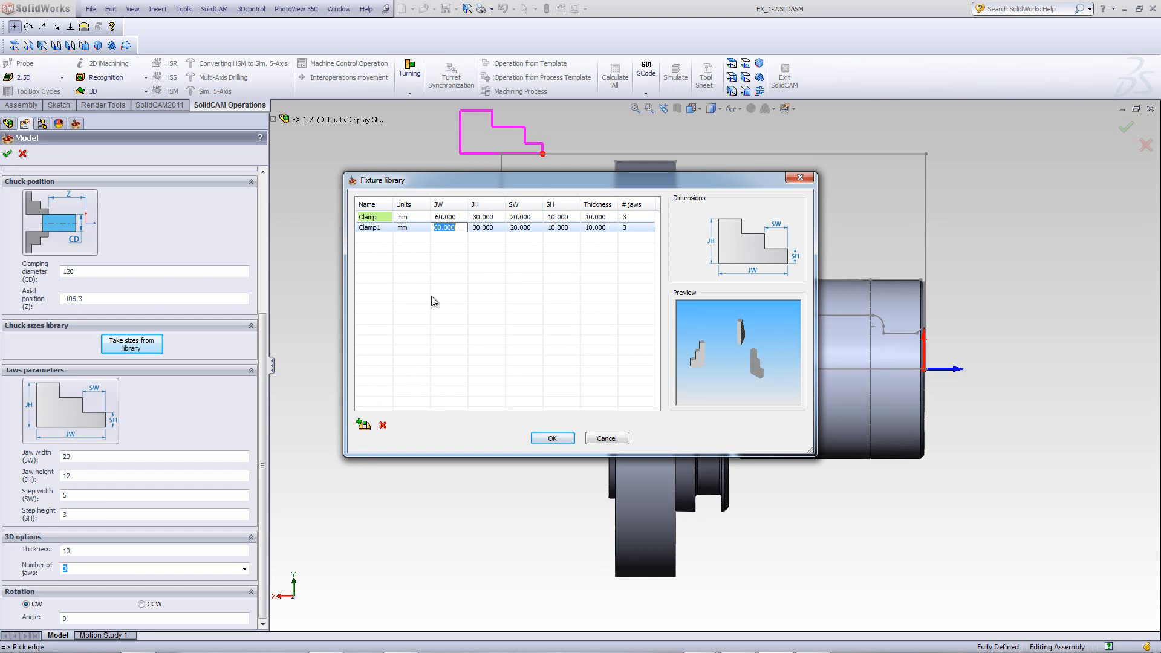
{"action": "type", "text": "80"}
{"action": "key", "text": "Tab"}
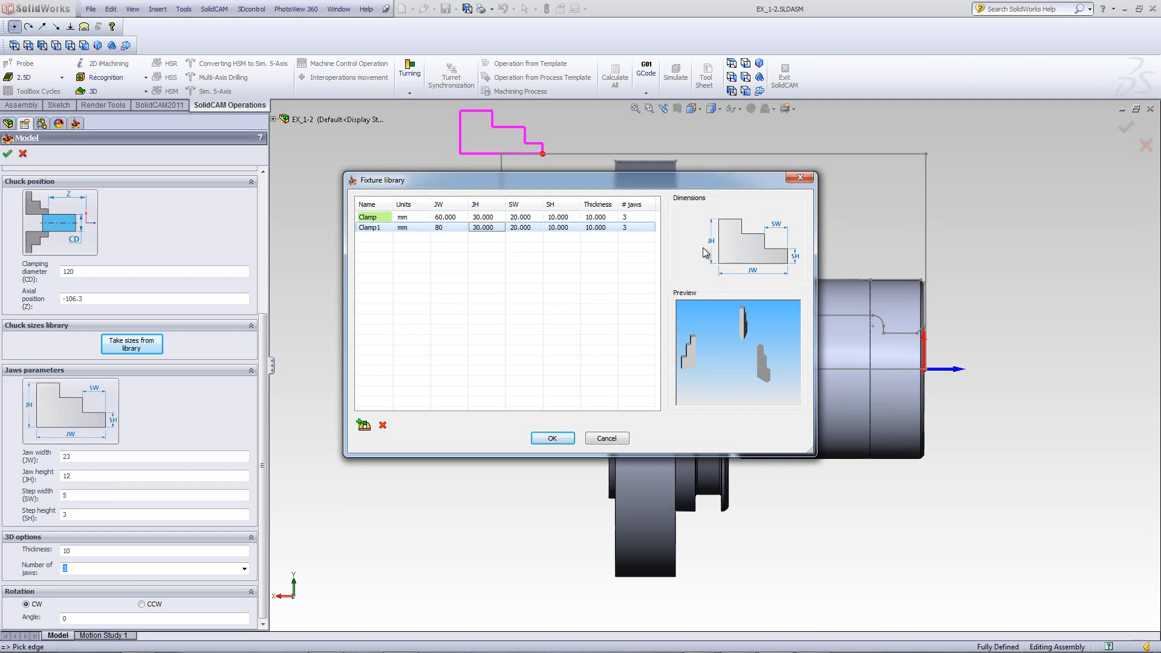
{"action": "double_click", "coordinate": [486, 227]}
{"action": "type", "text": "45"}
{"action": "key", "text": "Tab"}
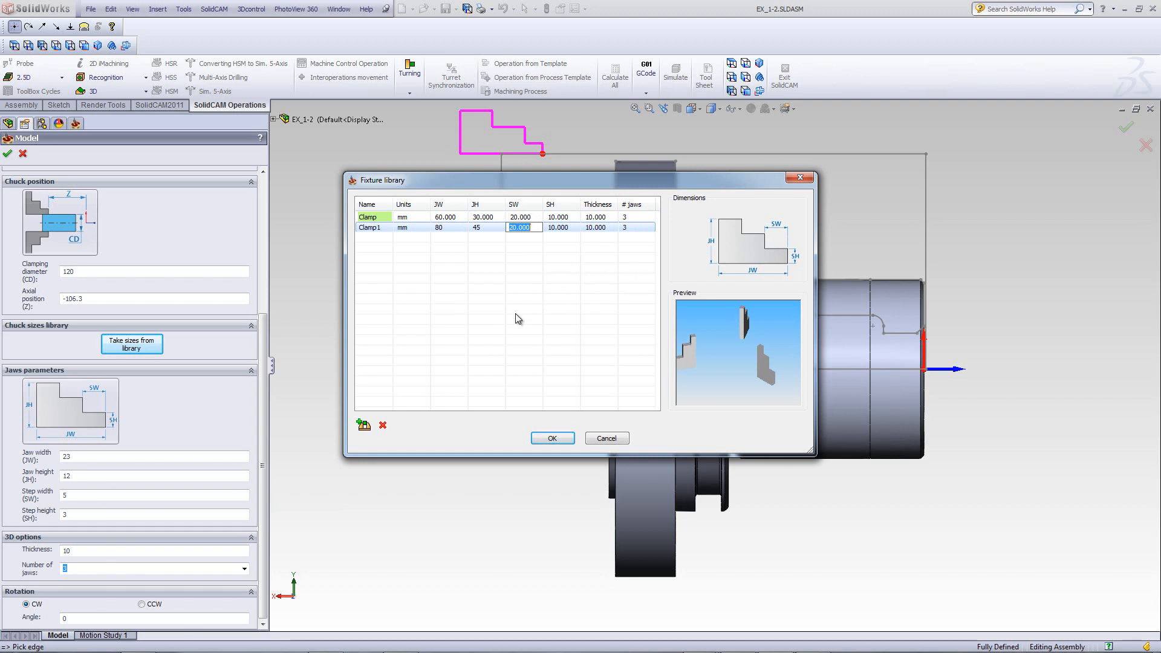
{"action": "type", "text": "30"}
{"action": "left_click", "coordinate": [555, 229]}
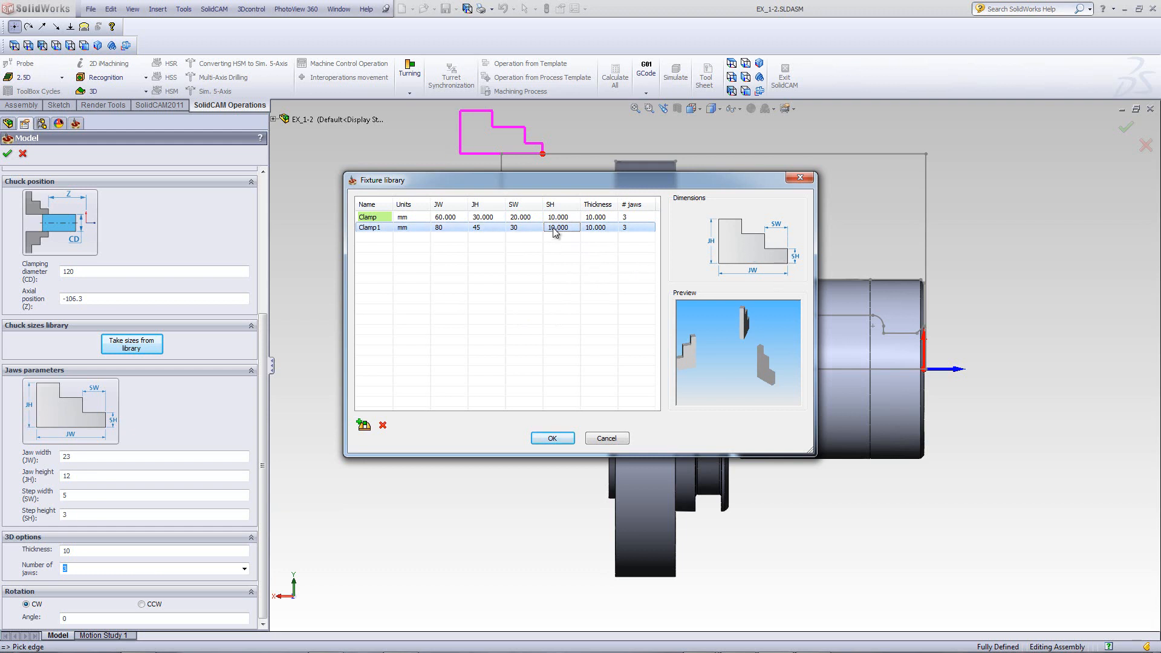
Step: Give Clamp1 step height 15, thickness 20 and four jaws
{"action": "double_click", "coordinate": [554, 228]}
{"action": "type", "text": "15"}
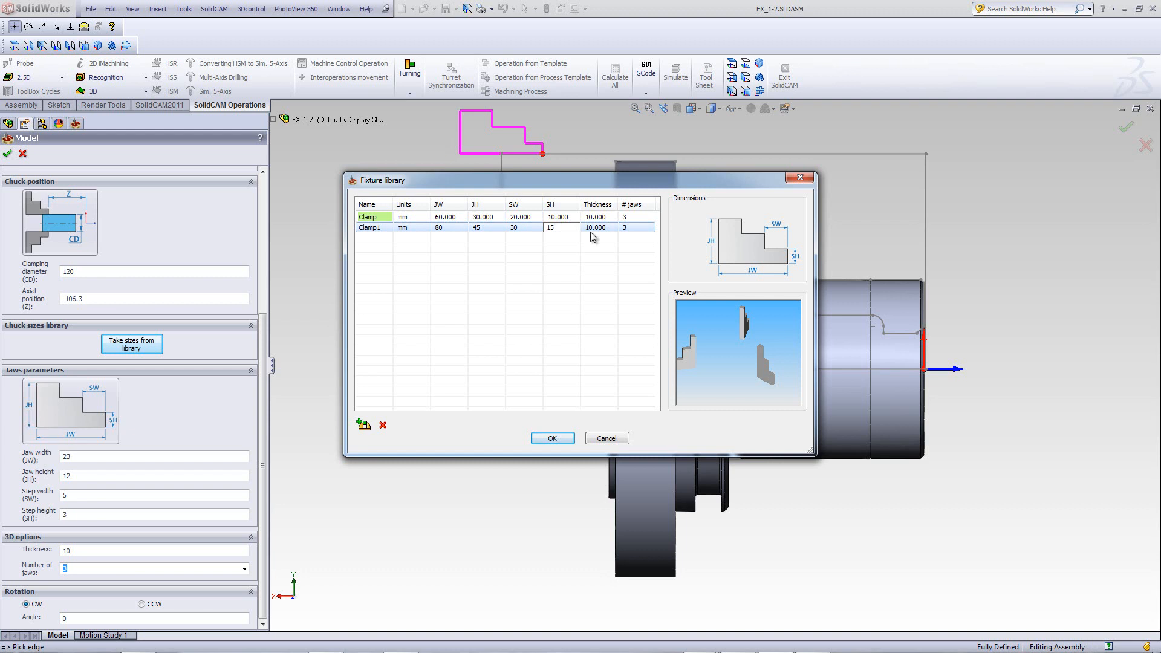
{"action": "double_click", "coordinate": [595, 228]}
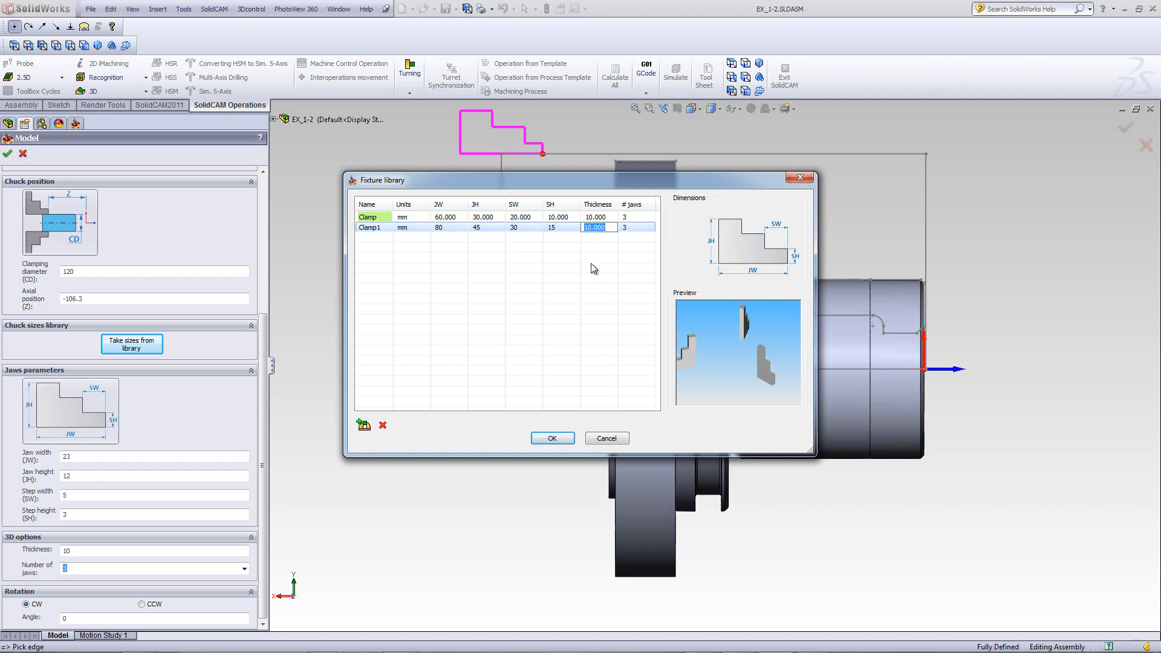
{"action": "type", "text": "20"}
{"action": "double_click", "coordinate": [627, 228]}
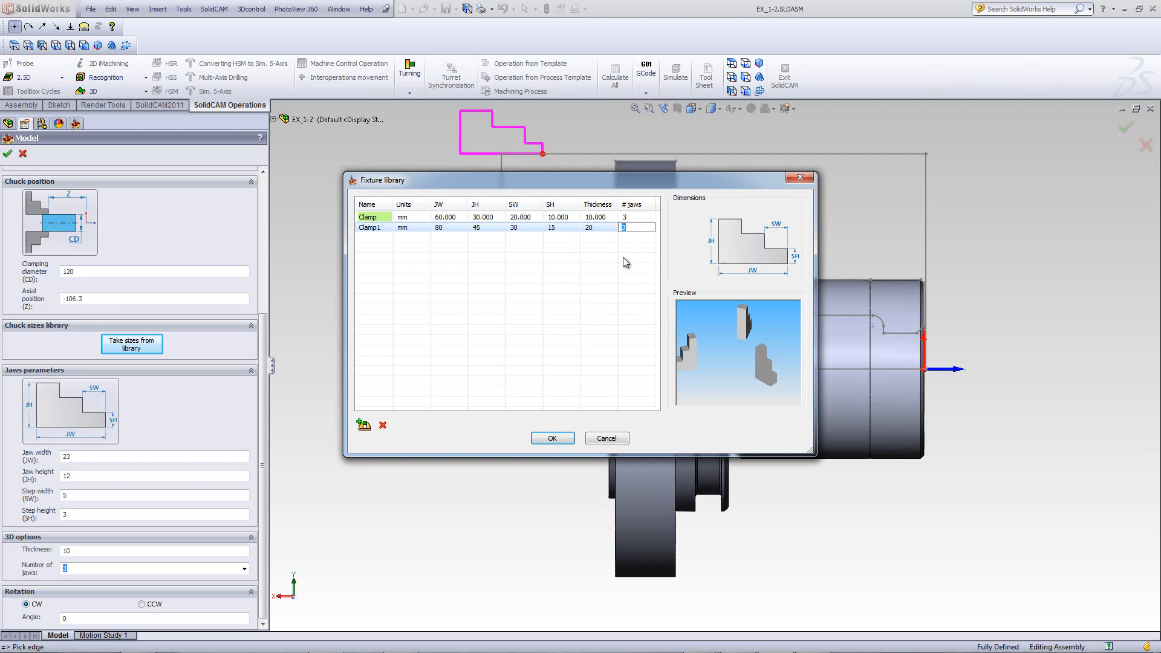
{"action": "type", "text": "4"}
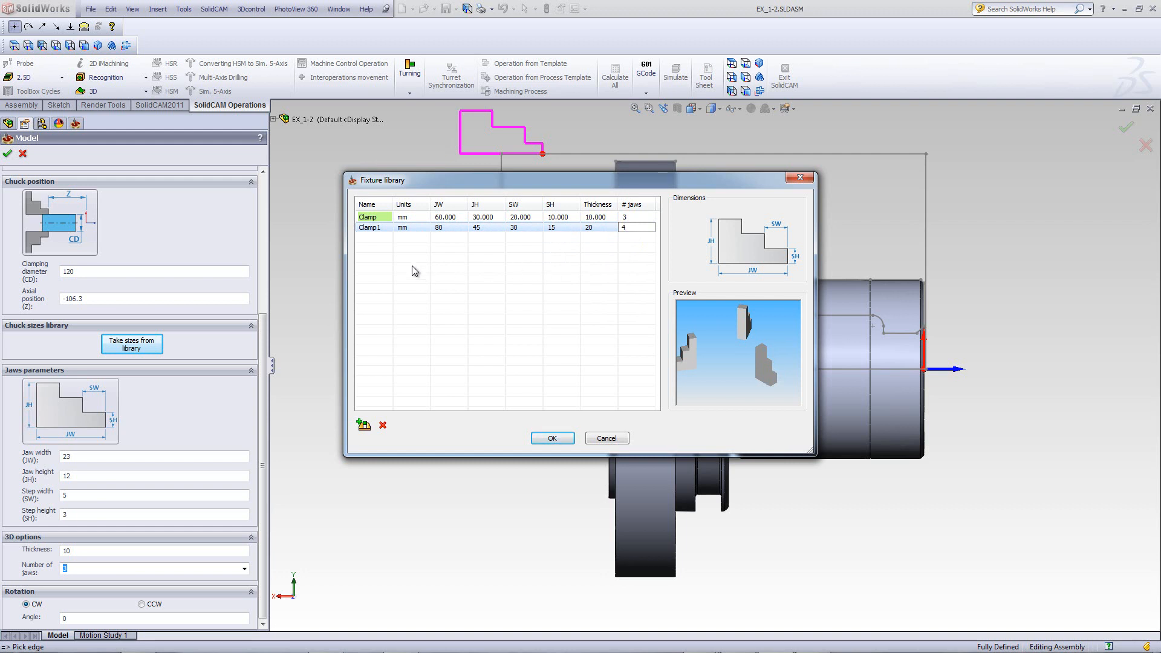
Step: Add preset Clamp2 with 100 wide, 45 high, 40 by 15 step, 15 thick, keeping three jaws
{"action": "left_click", "coordinate": [364, 426]}
{"action": "left_click", "coordinate": [445, 237]}
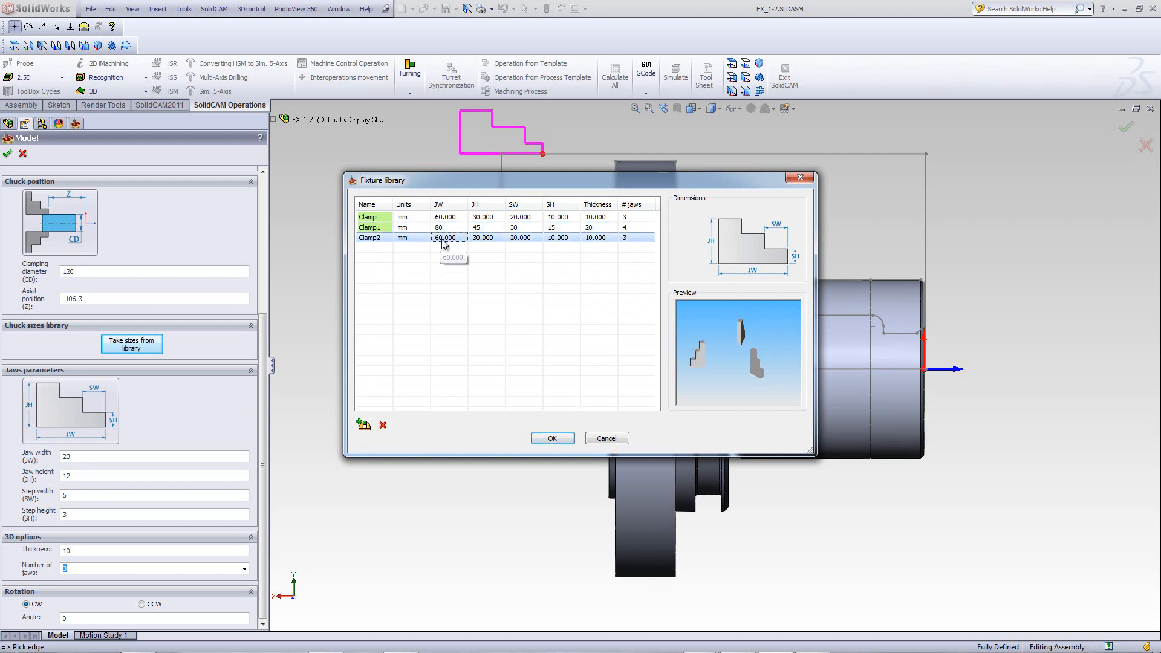
{"action": "left_click", "coordinate": [445, 238]}
{"action": "type", "text": "100"}
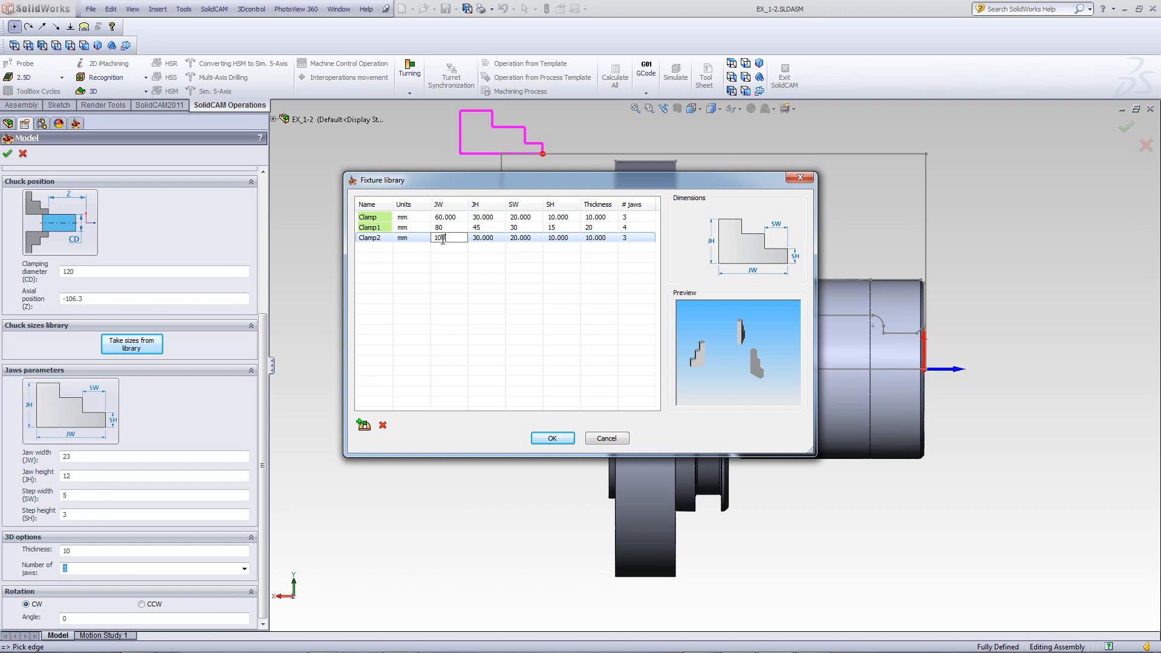
{"action": "left_click", "coordinate": [481, 238]}
{"action": "left_click", "coordinate": [482, 237]}
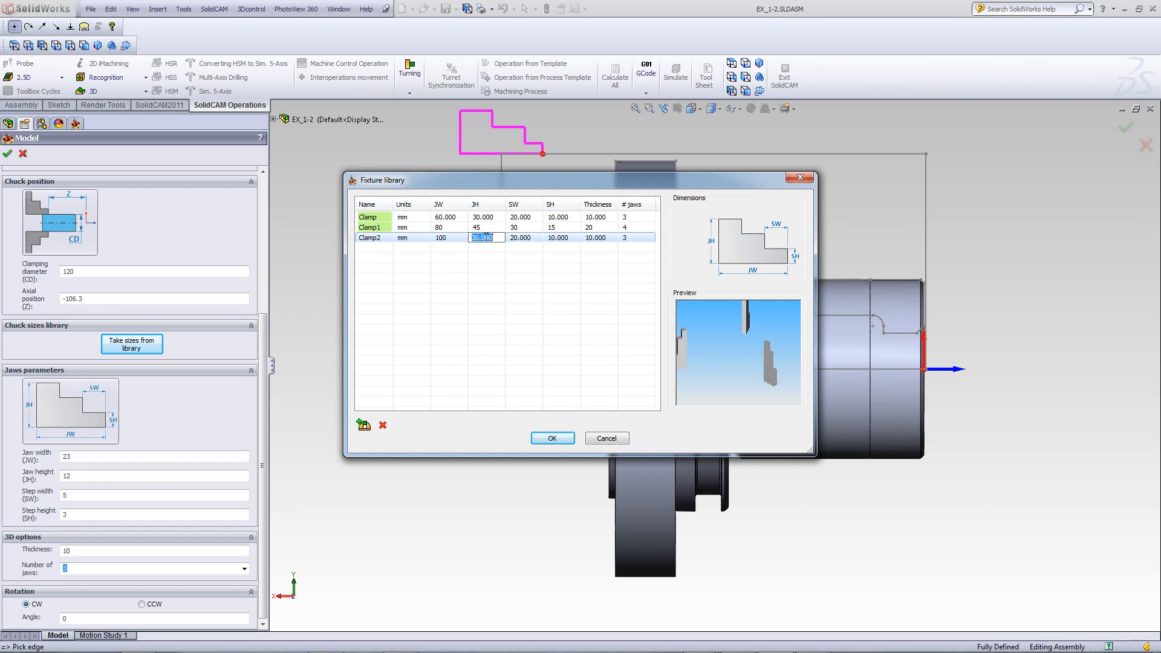
{"action": "type", "text": "45"}
{"action": "left_click", "coordinate": [519, 238]}
{"action": "type", "text": "40"}
{"action": "left_click", "coordinate": [558, 238]}
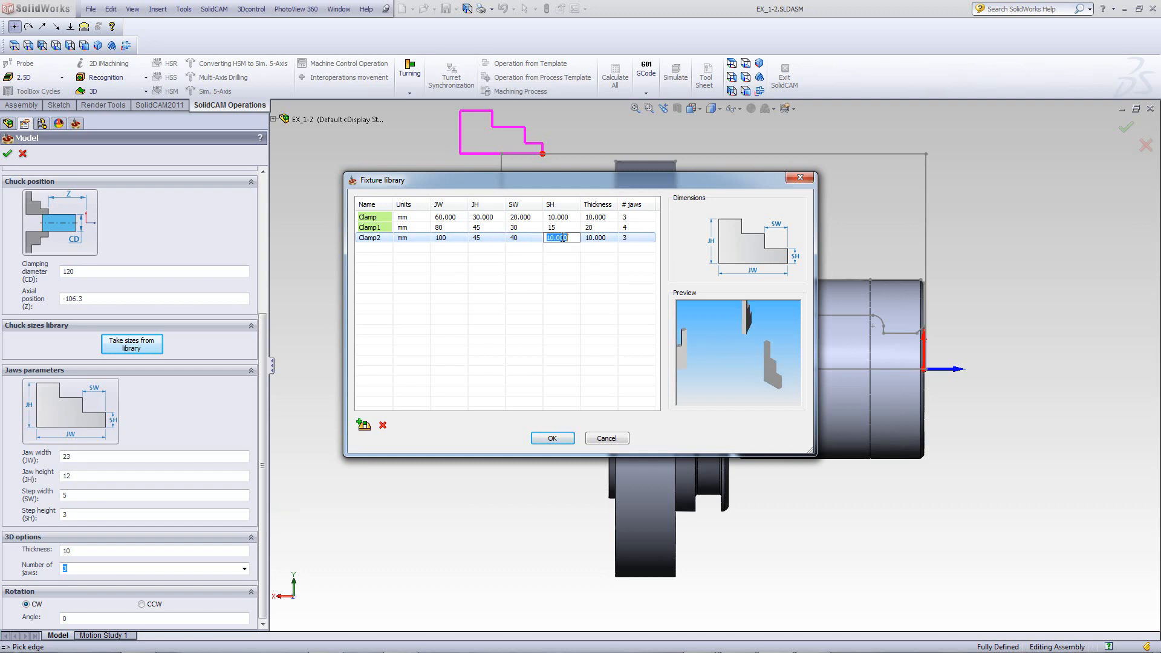
{"action": "type", "text": "15"}
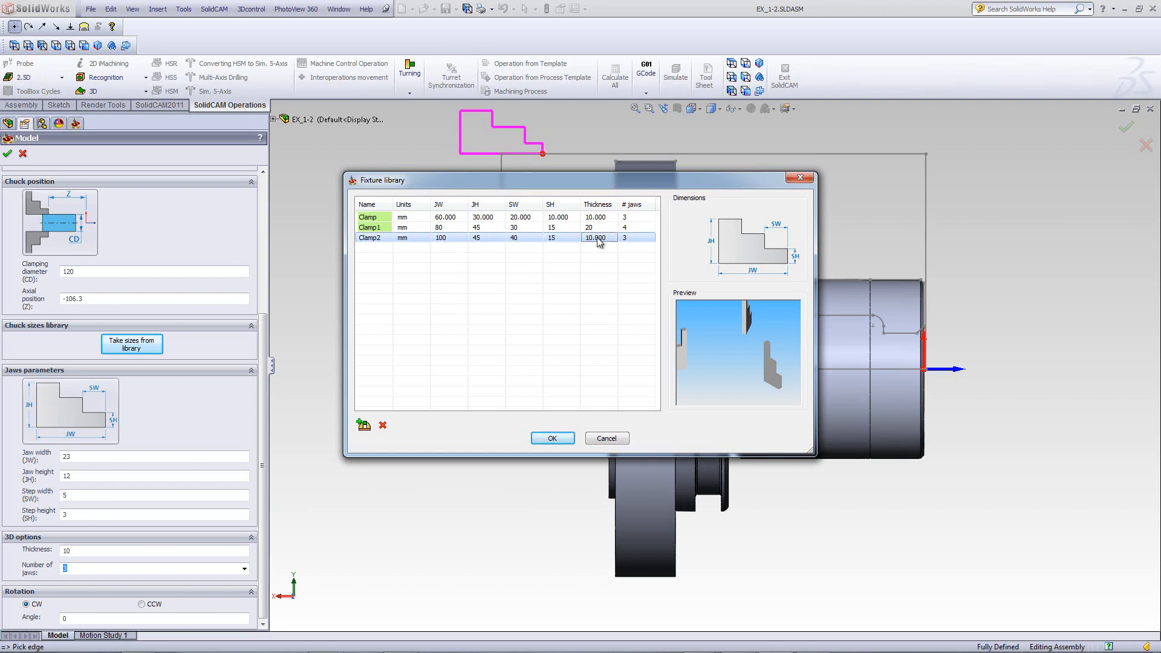
{"action": "left_click", "coordinate": [597, 238]}
{"action": "left_click", "coordinate": [636, 239]}
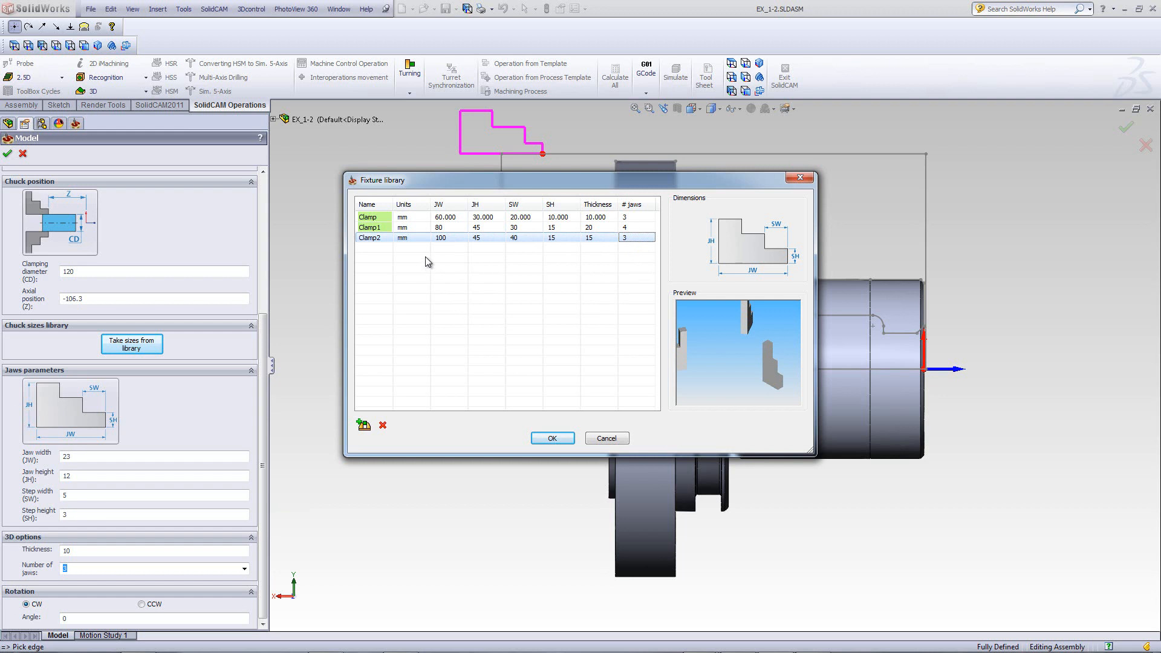
Step: Apply the four-jaw Clamp1 sizes to the chuck and fit the part in view
{"action": "left_click", "coordinate": [408, 228]}
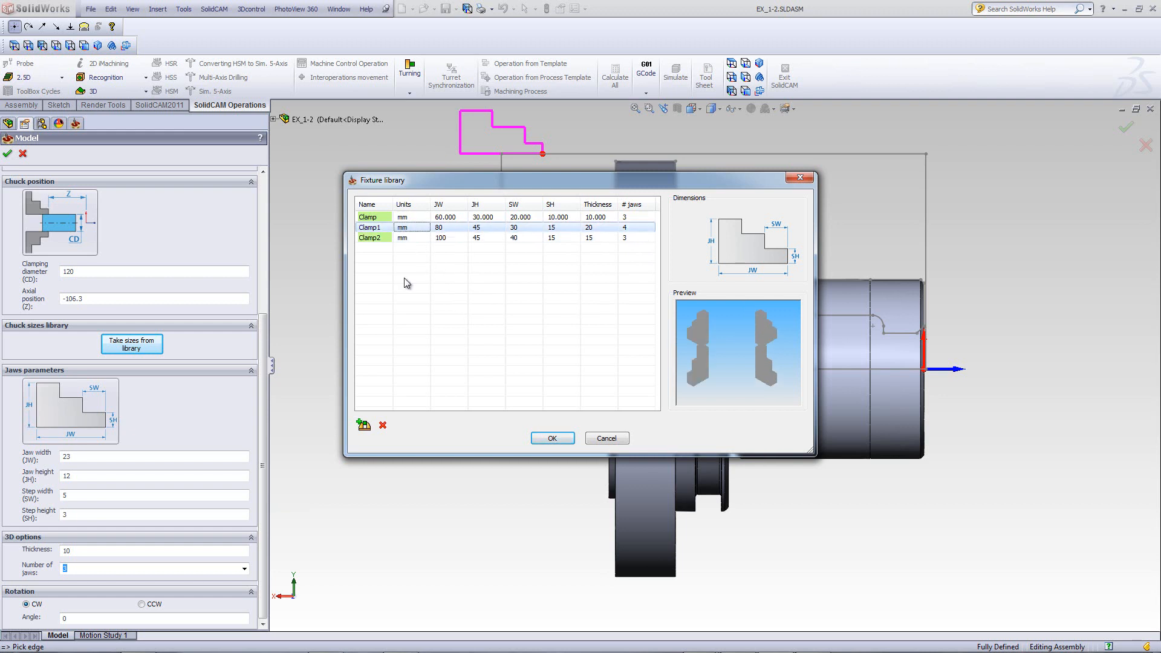
{"action": "left_click", "coordinate": [551, 438]}
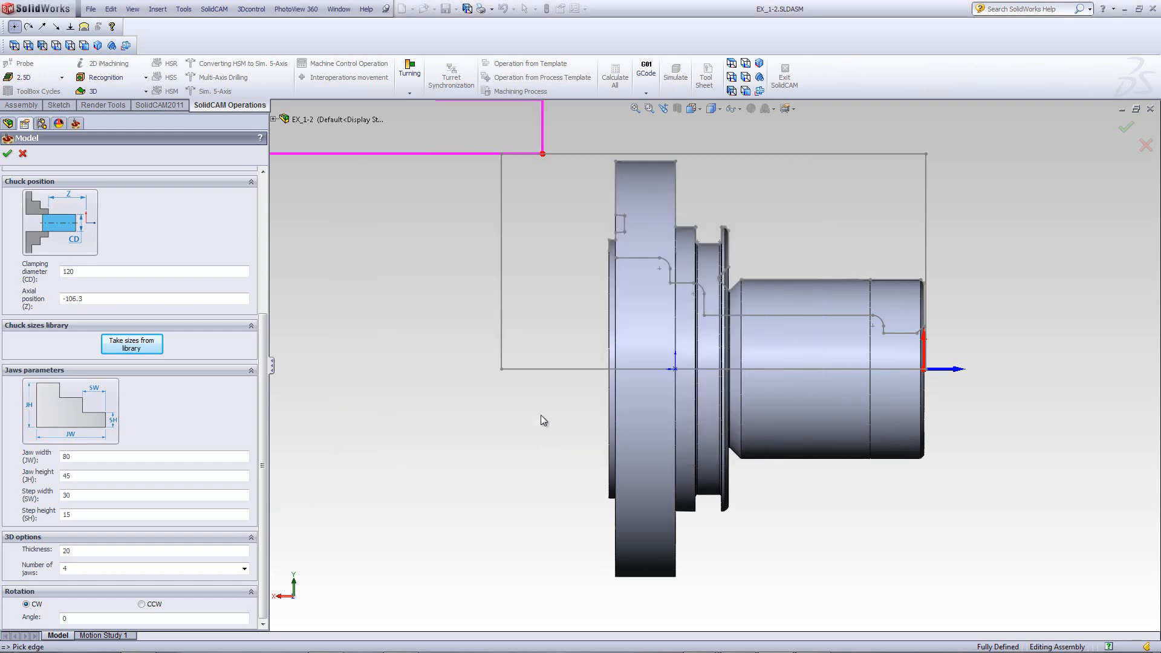
{"action": "key", "text": "f"}
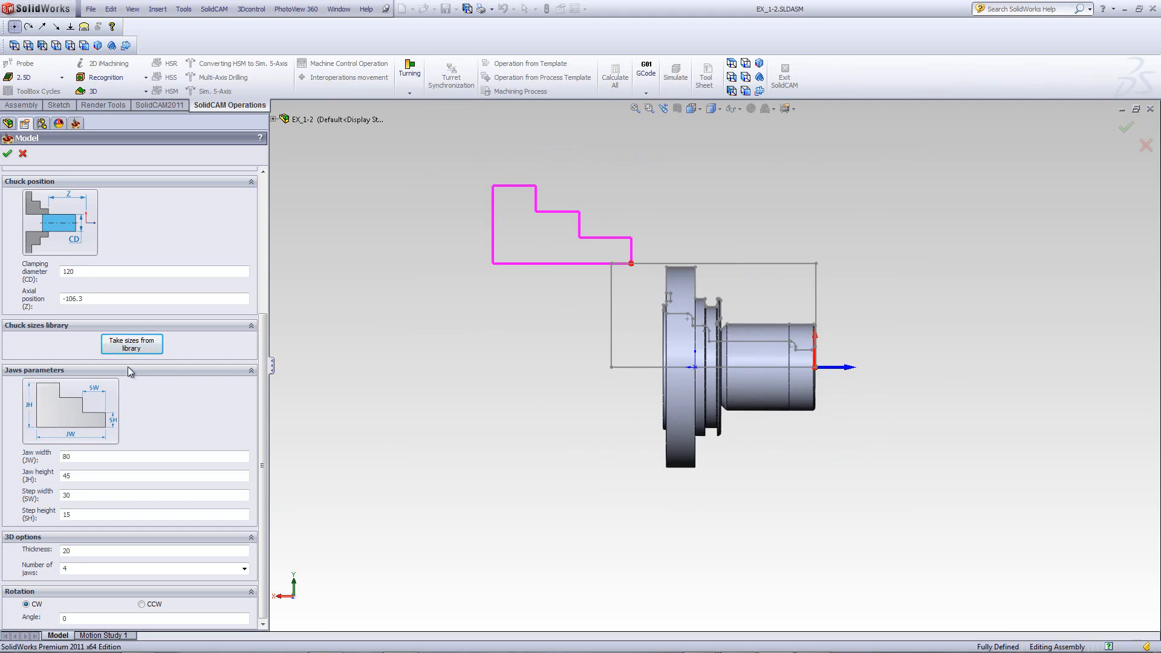
Step: Reopen the library and apply Clamp2's 100/45/40/15 mm, 15 thick sizes instead
{"action": "left_click", "coordinate": [131, 345]}
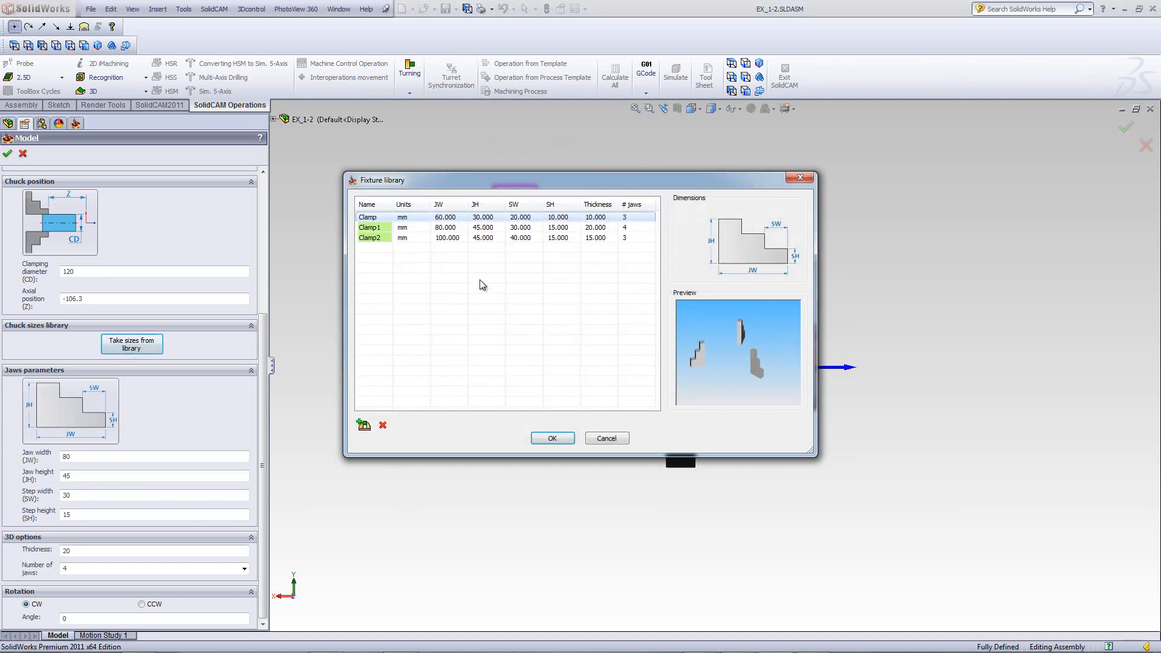
{"action": "left_click", "coordinate": [497, 240]}
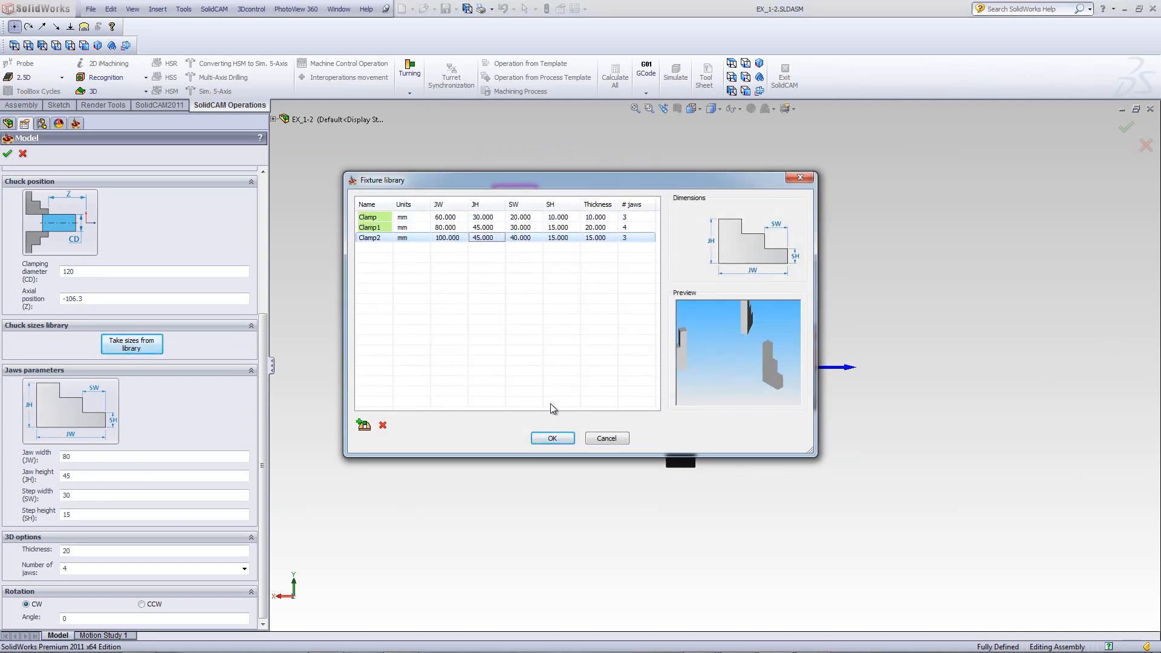
{"action": "left_click", "coordinate": [552, 439]}
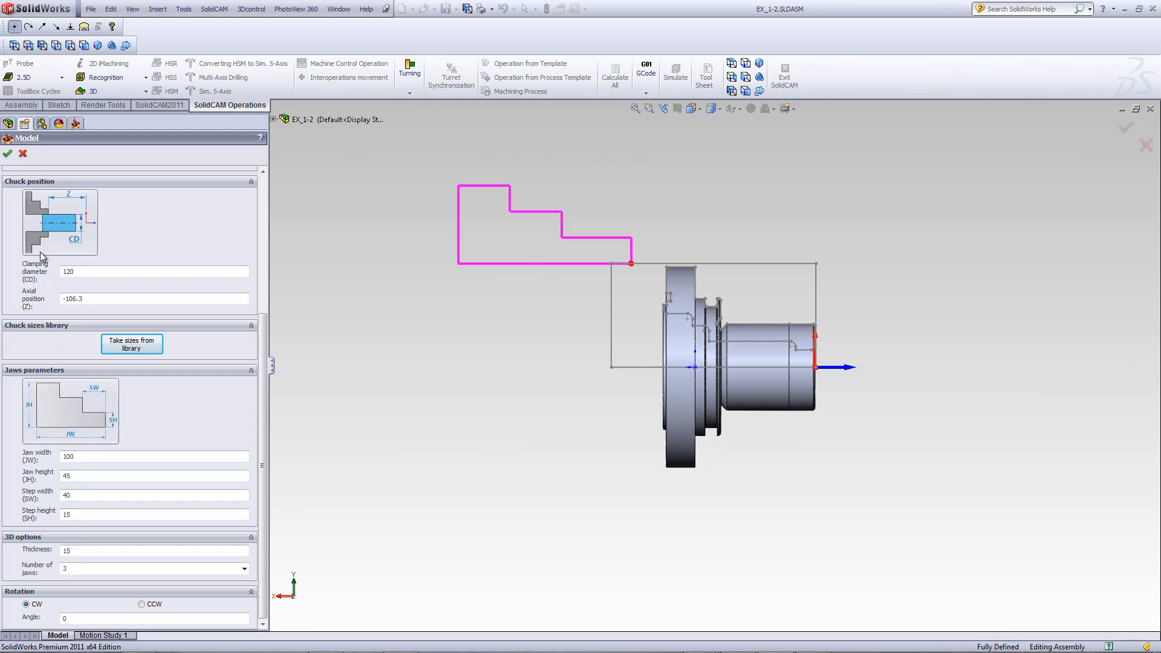
Step: Confirm the chuck settings and reopen SolidCAM's Fixture library listing Clamp, Clamp1 and Clamp2
{"action": "left_click", "coordinate": [7, 153]}
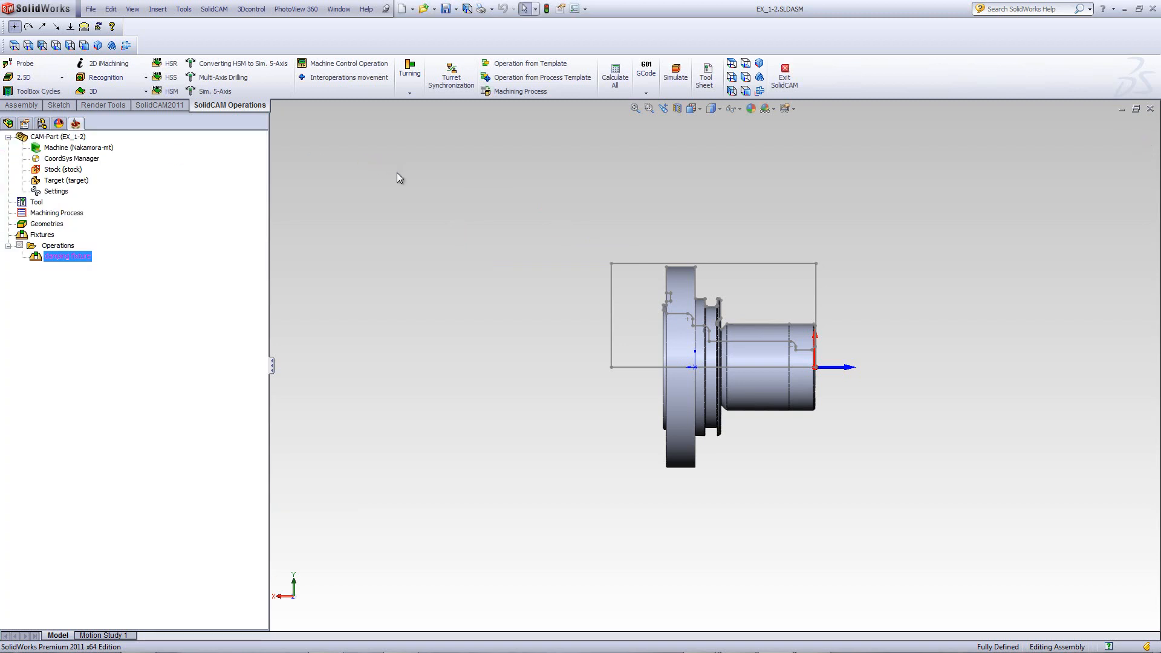
{"action": "left_click", "coordinate": [213, 11]}
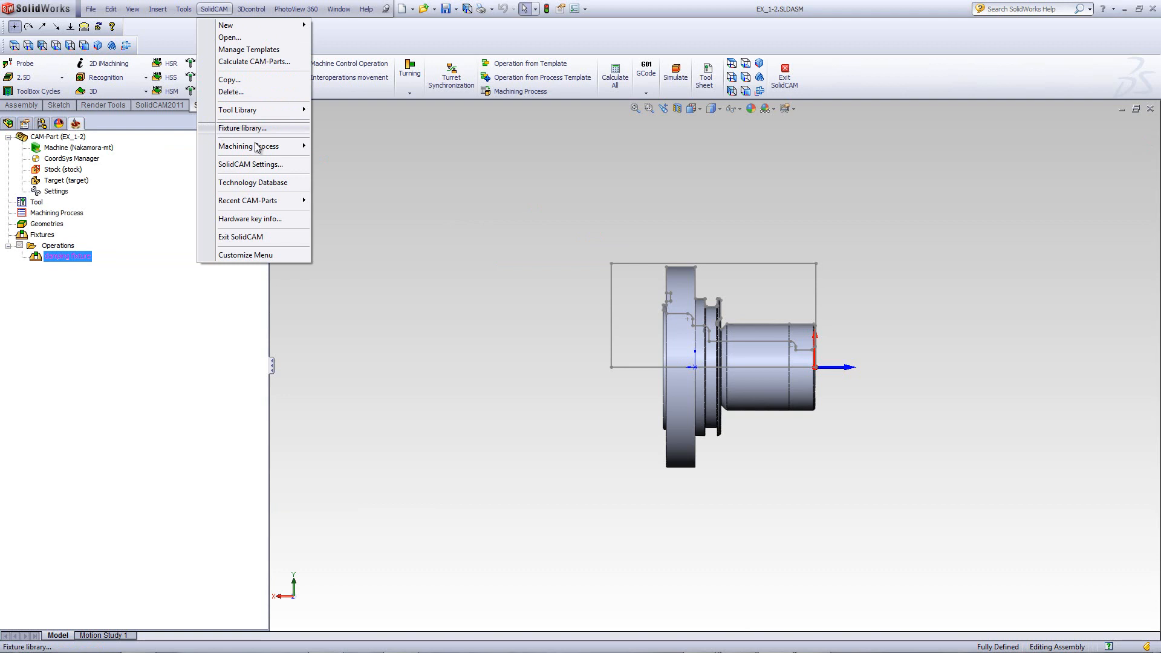
{"action": "left_click", "coordinate": [241, 128]}
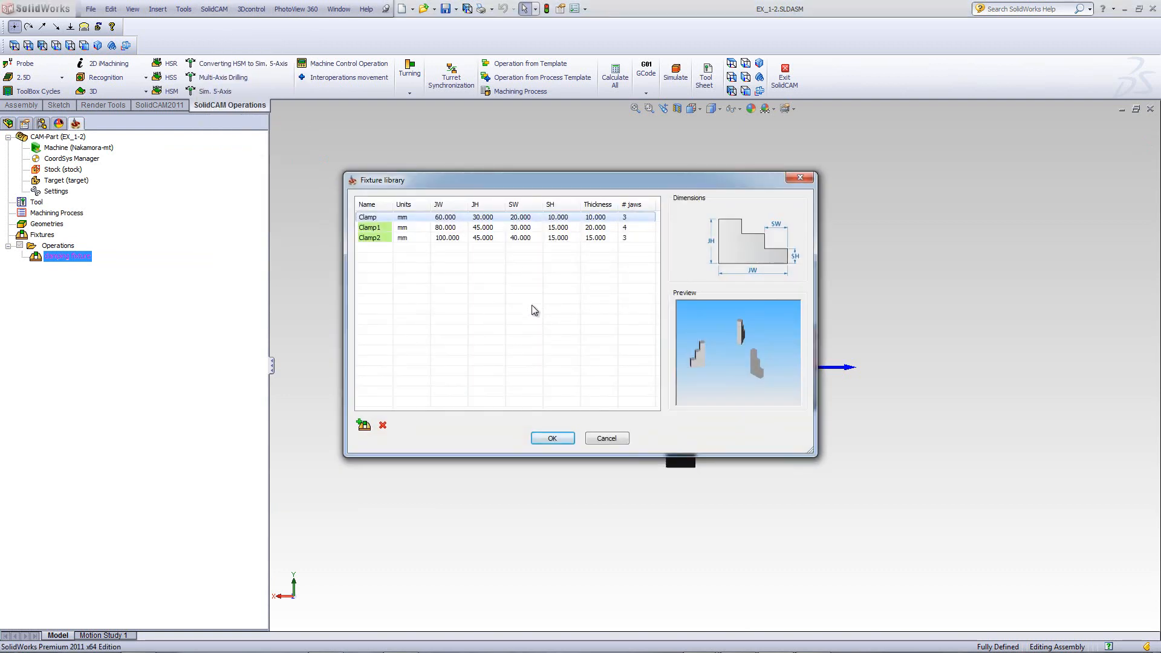